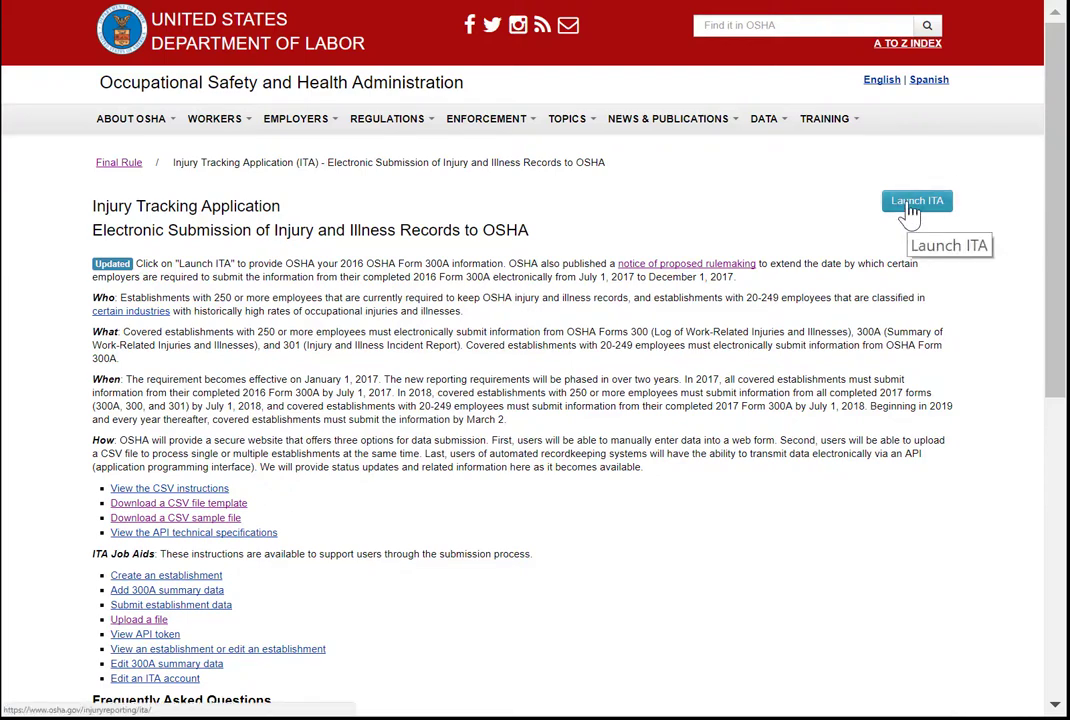
Launch the Injury Tracking Application from the OSHA page and log in with the saved account
click(910, 206)
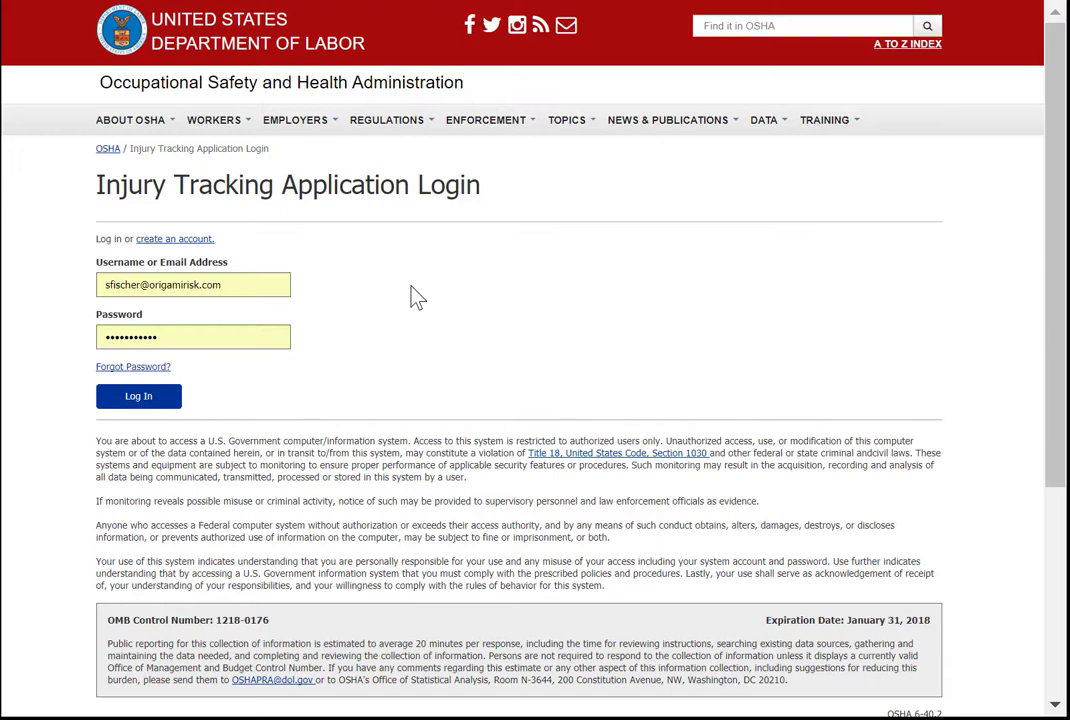
click(158, 400)
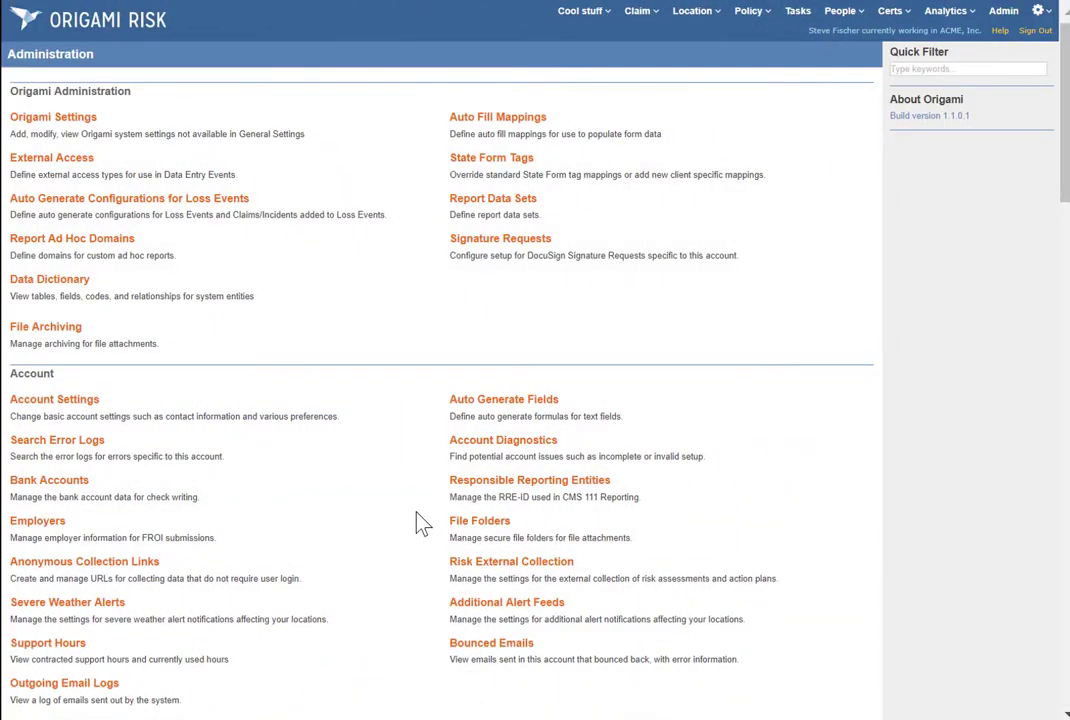
Open OSHA Reporting Establishments under Locations and Values on the Administration page
scroll(398, 518, down, 12)
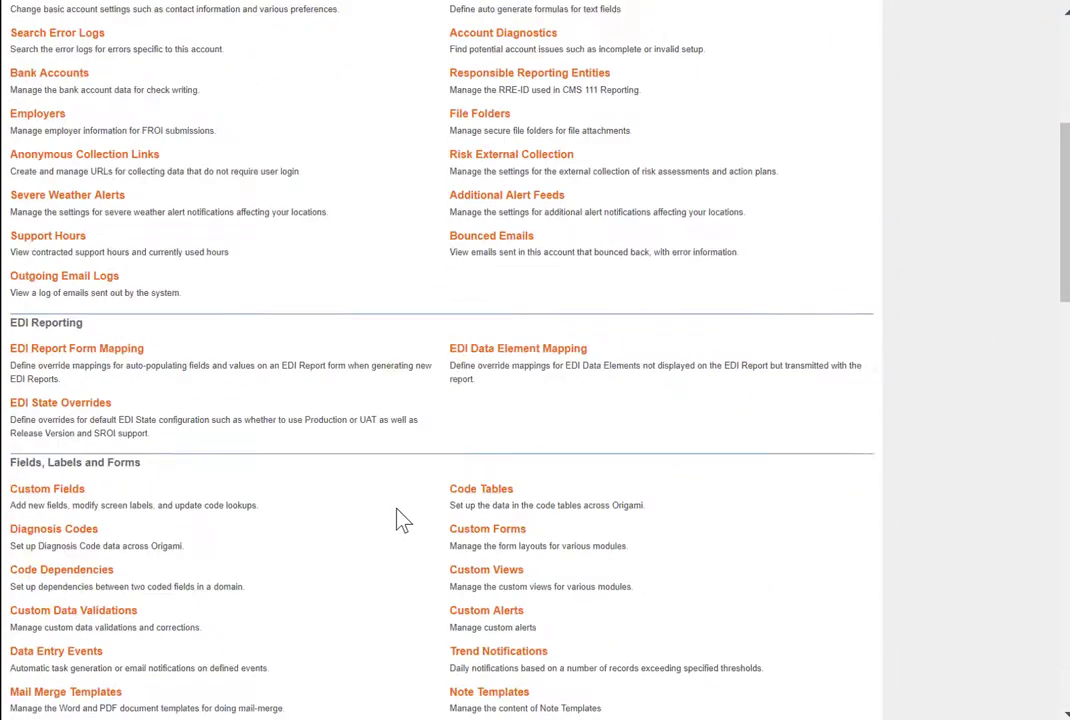
scroll(397, 512, down, 4)
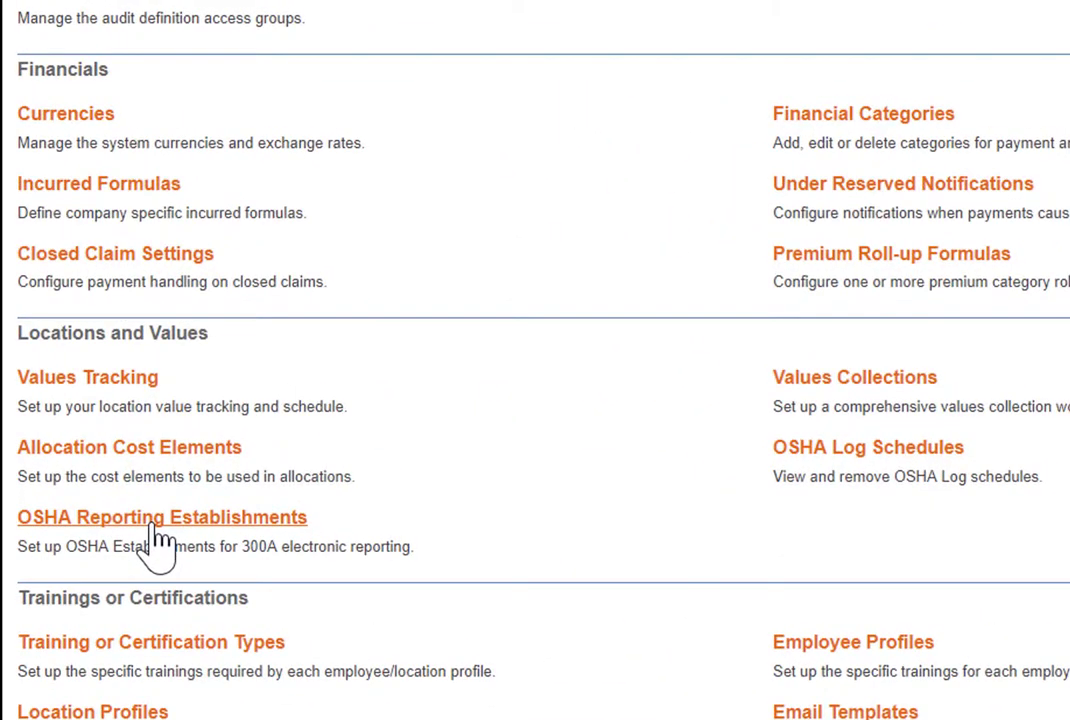
click(158, 520)
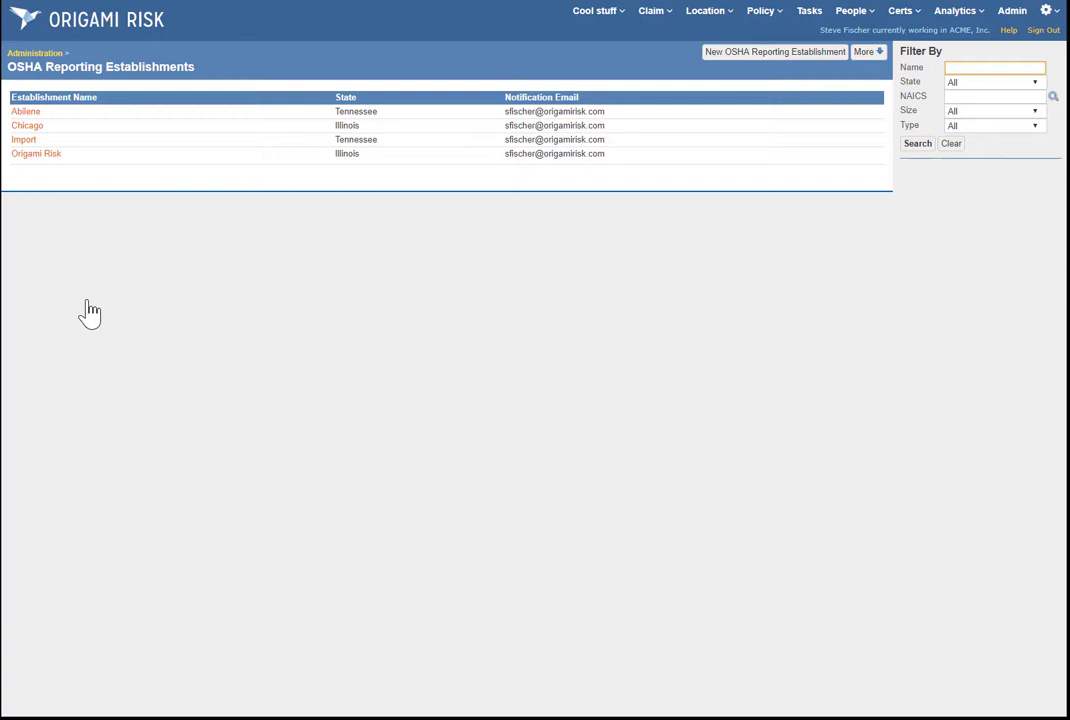
Start a new OSHA reporting establishment named 'Origami Risk - Denver'
click(789, 53)
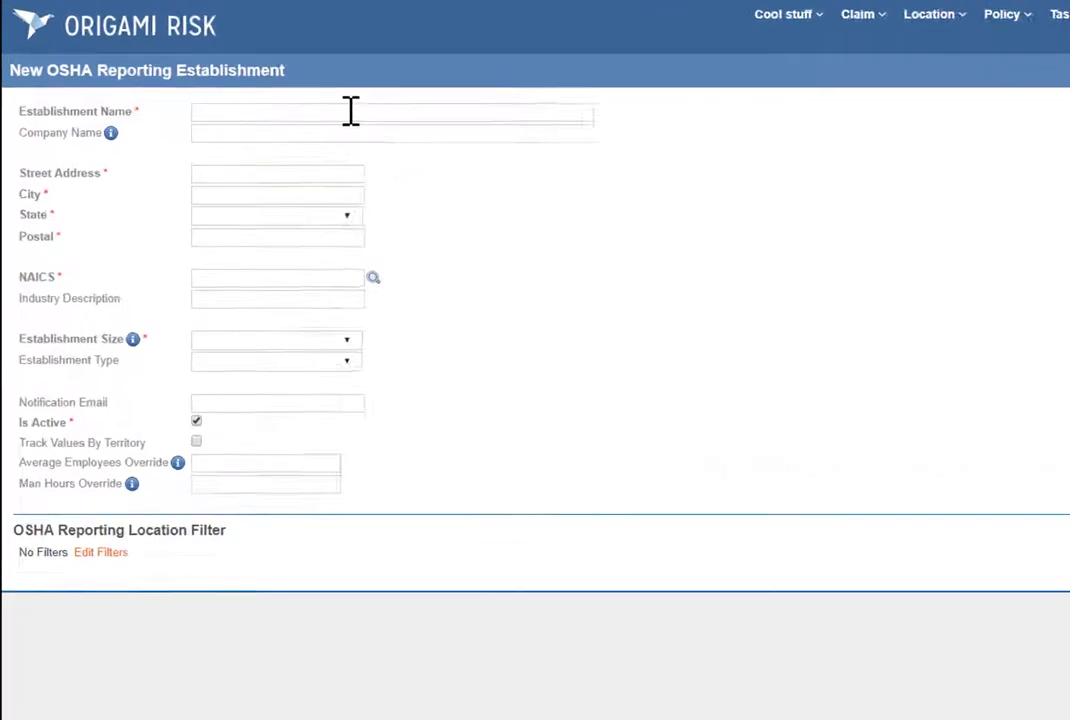
click(350, 111)
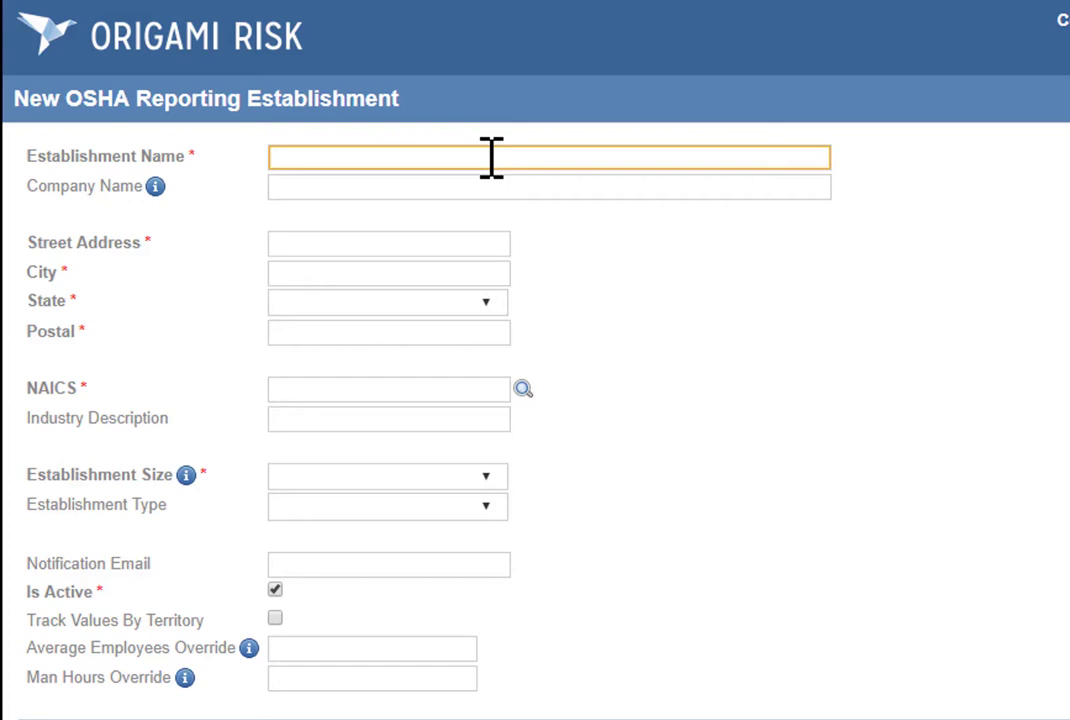
text(Origami Ris)
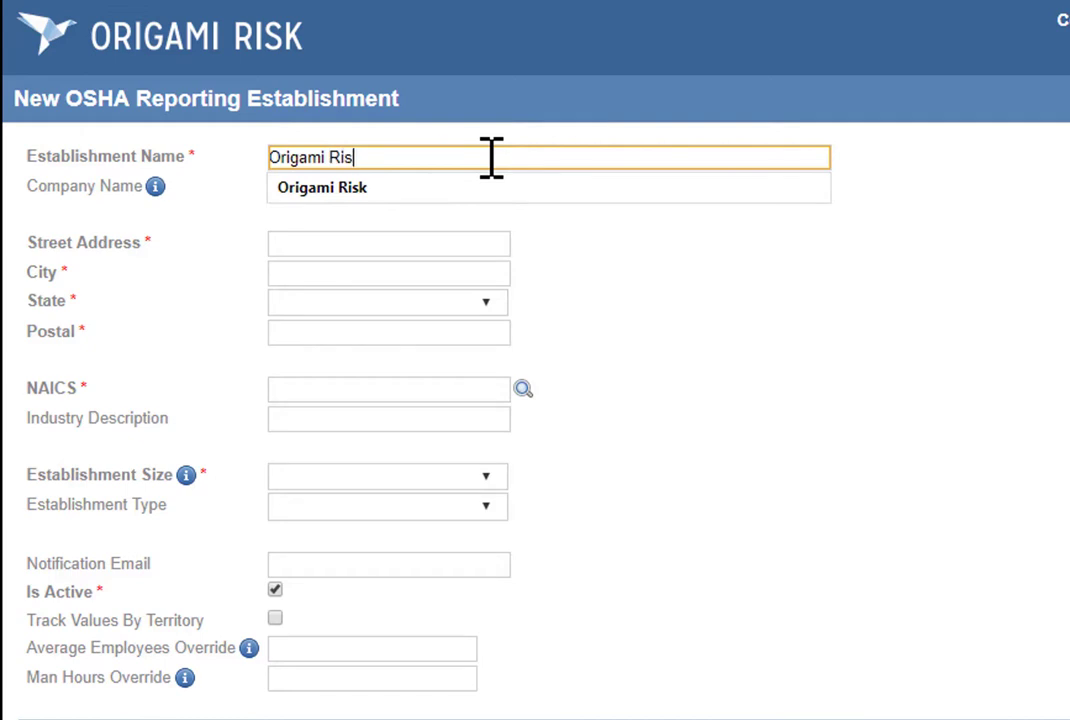
text(k - )
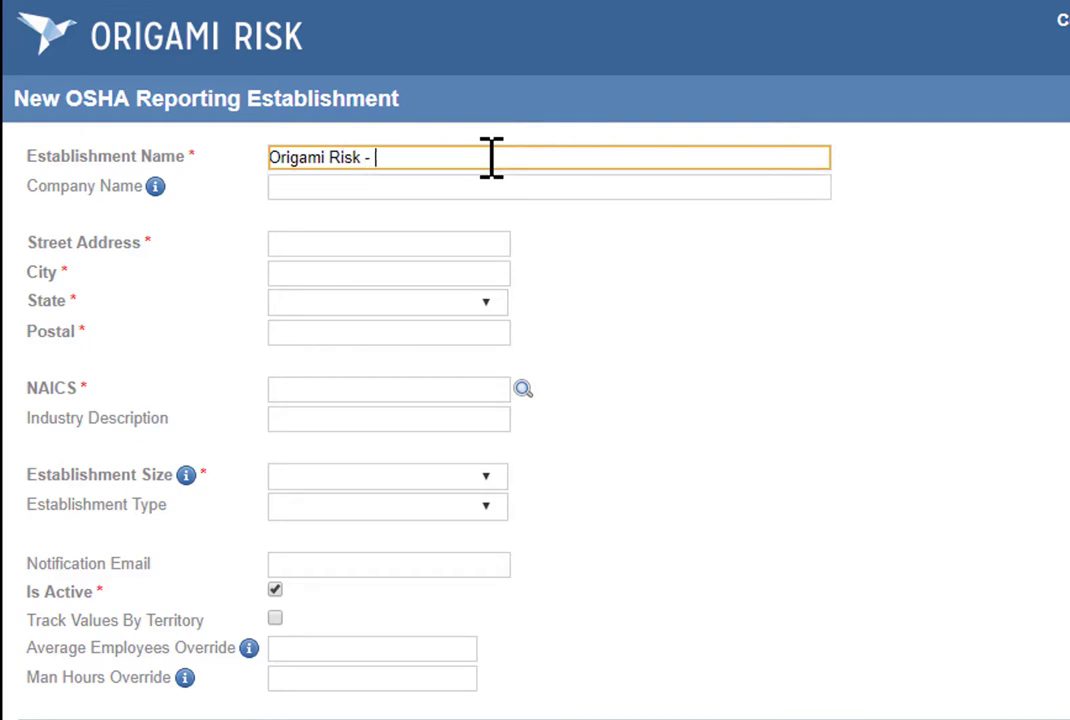
text(Denver)
key(Tab)
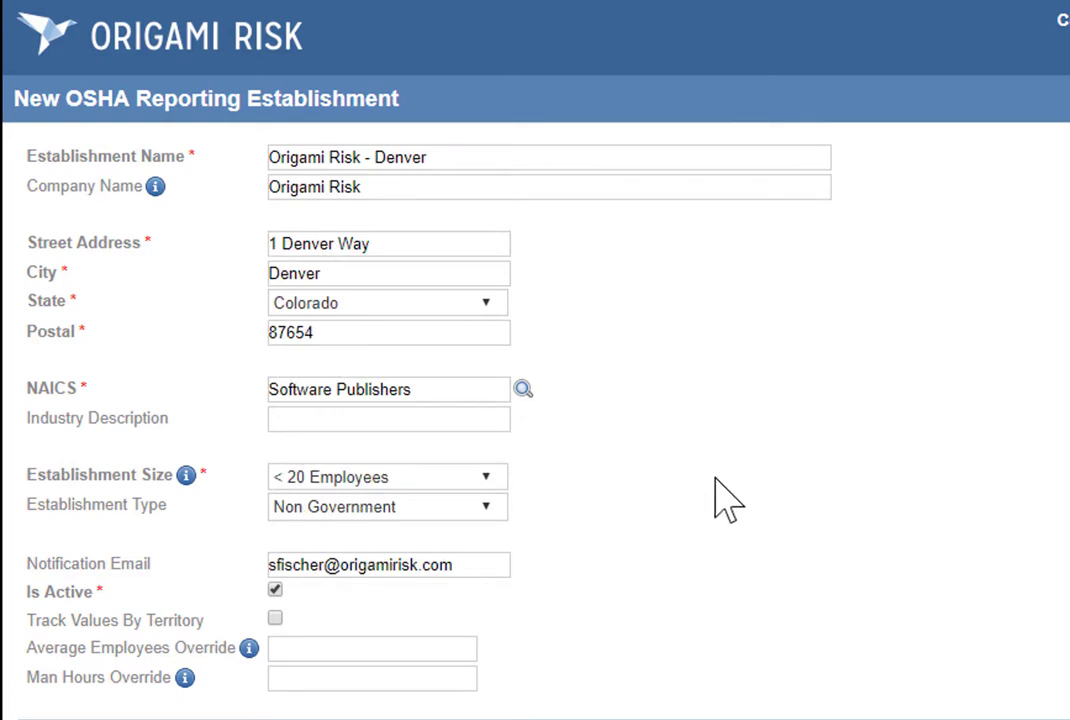
Set size to under 20 employees and type Non Government, with territory tracking off, and begin the overrides
click(488, 478)
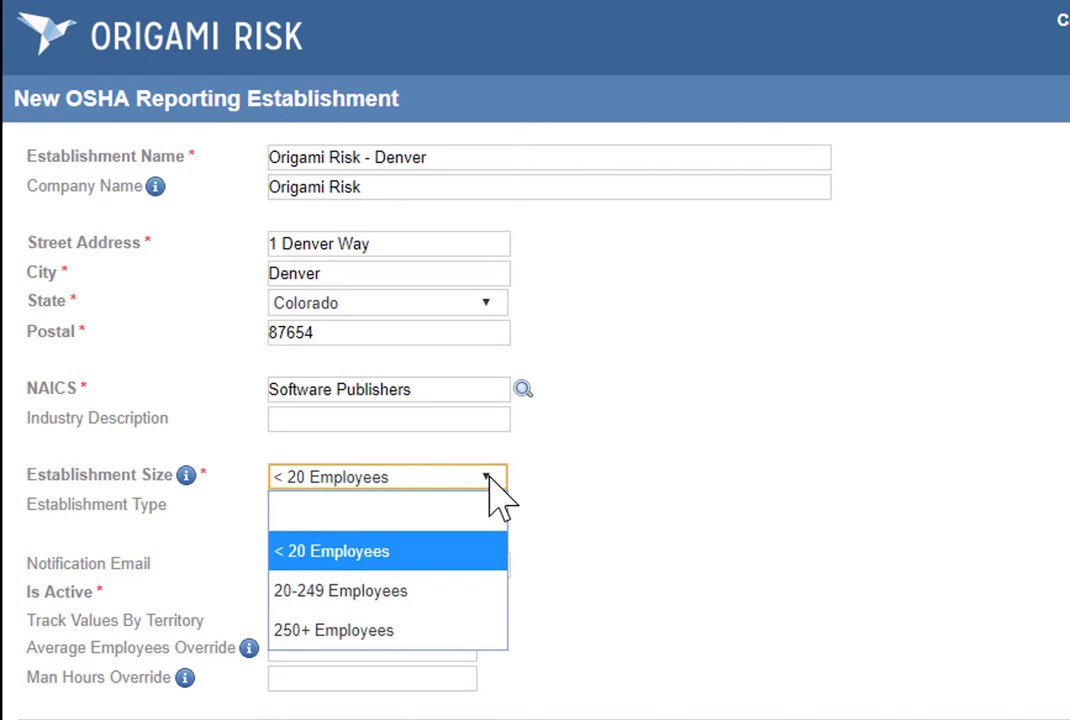
click(490, 479)
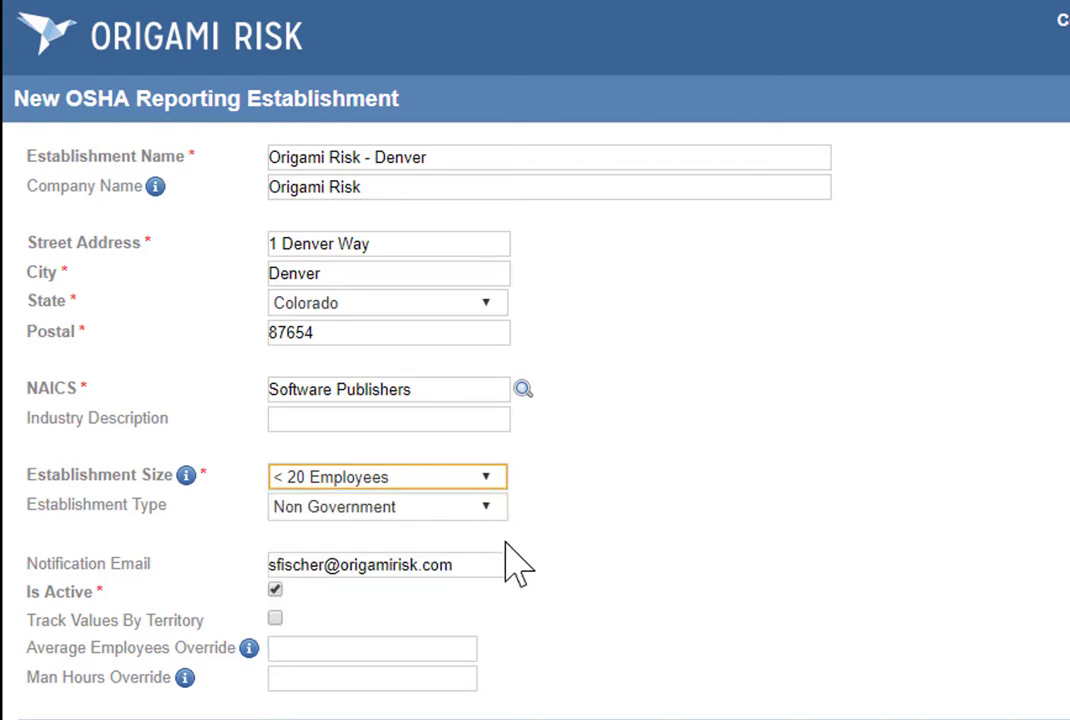
click(494, 508)
click(496, 510)
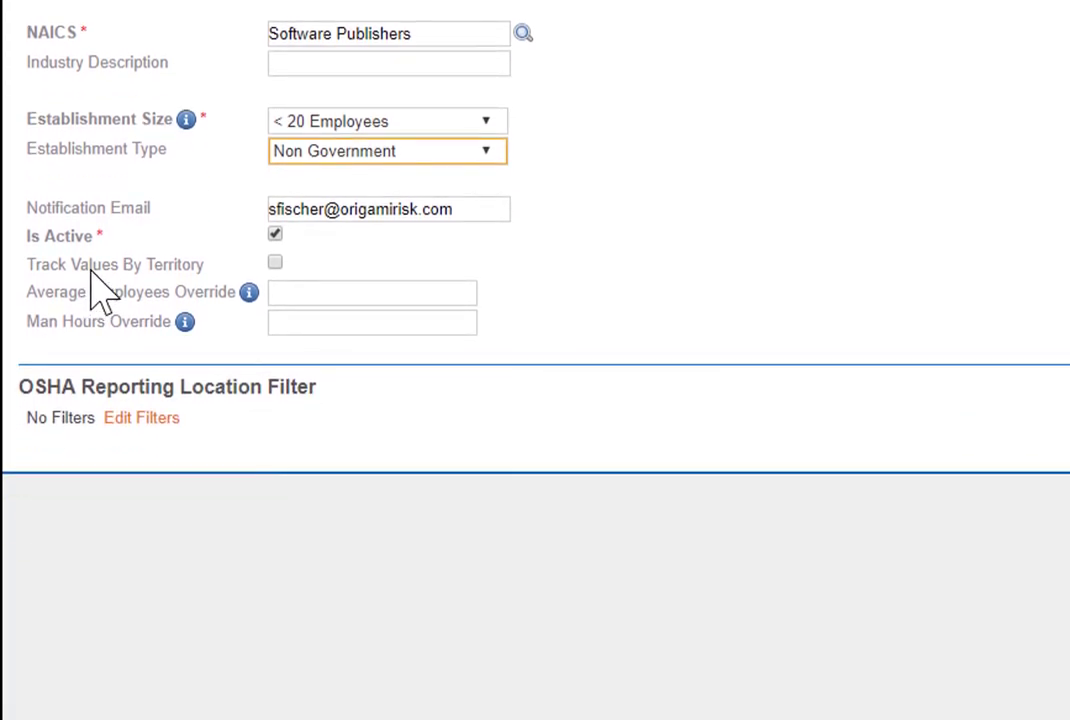
click(275, 263)
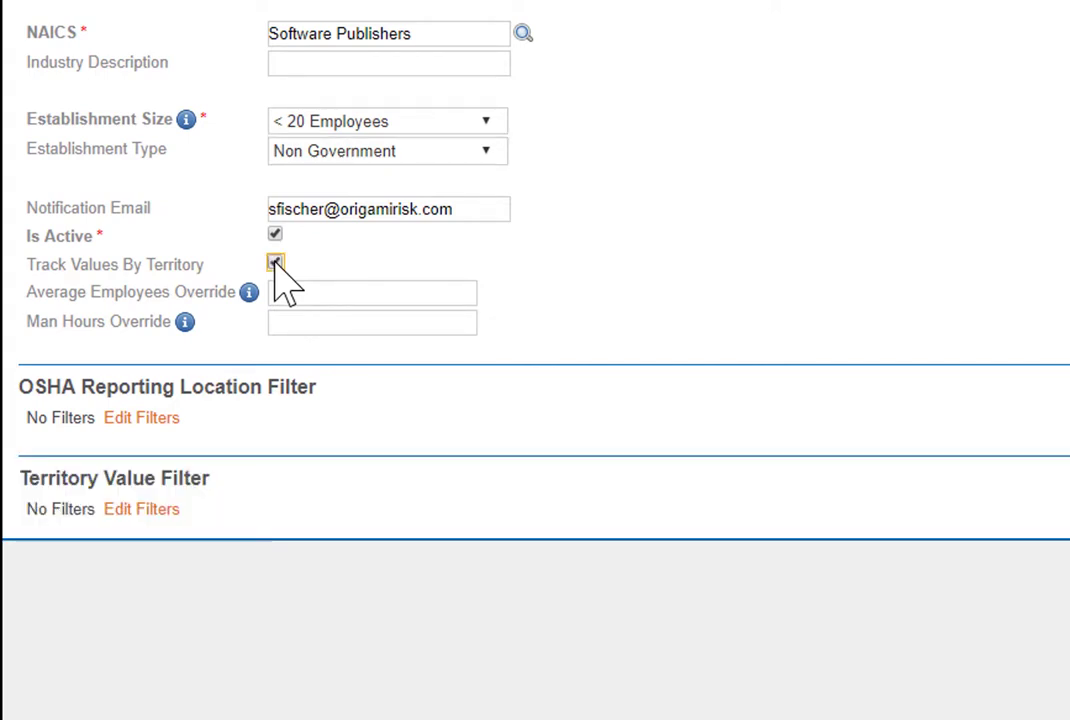
click(276, 264)
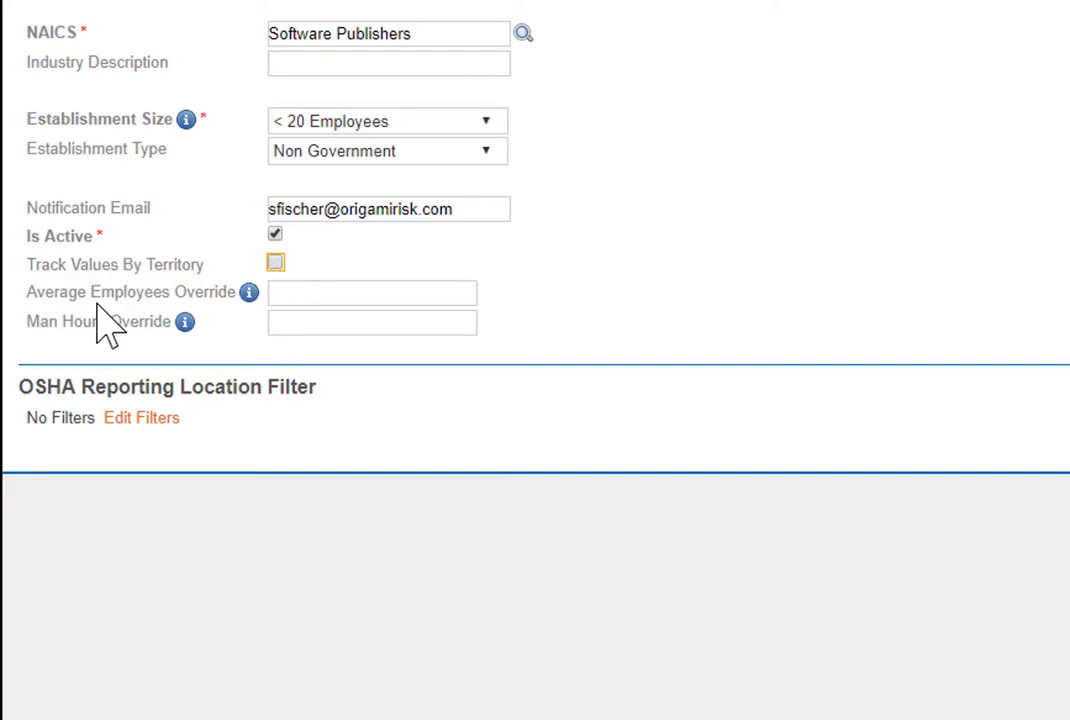
click(392, 294)
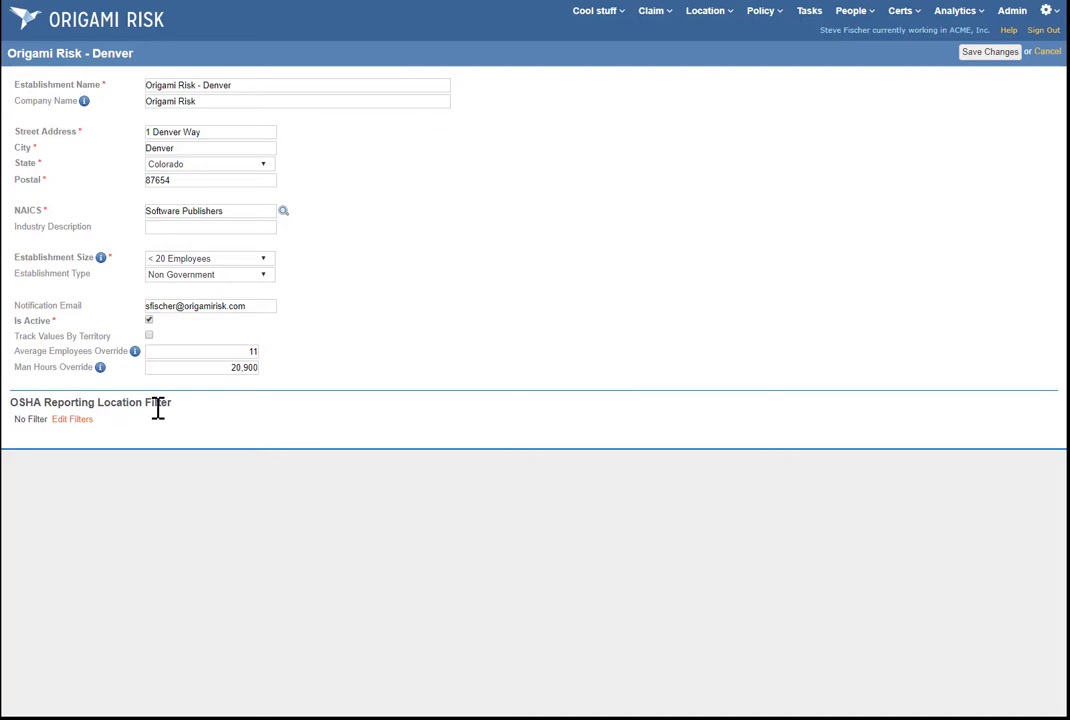
Add a Location filter equal to 17 - Denver and save the establishment
click(72, 419)
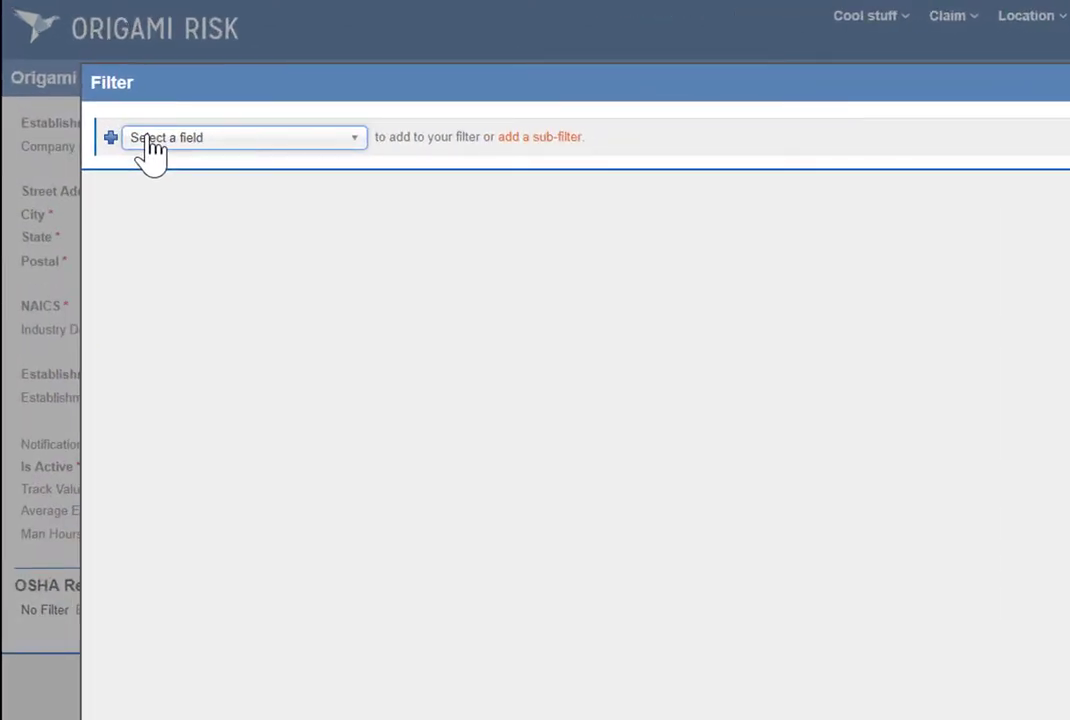
click(150, 145)
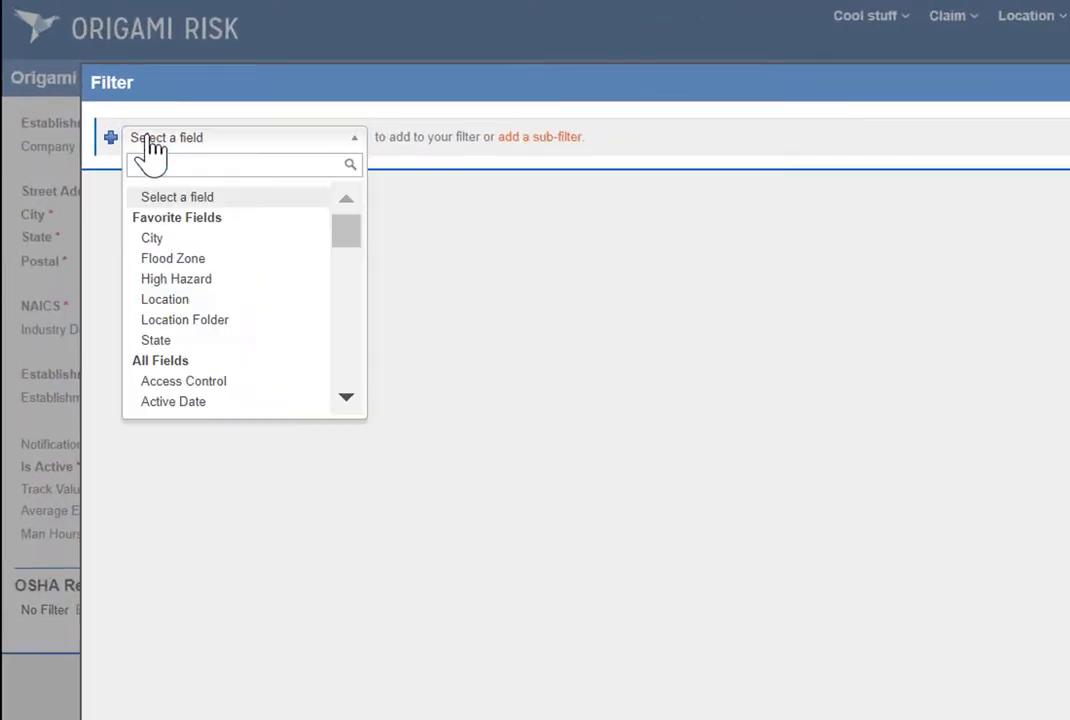
click(164, 299)
click(539, 129)
text(D)
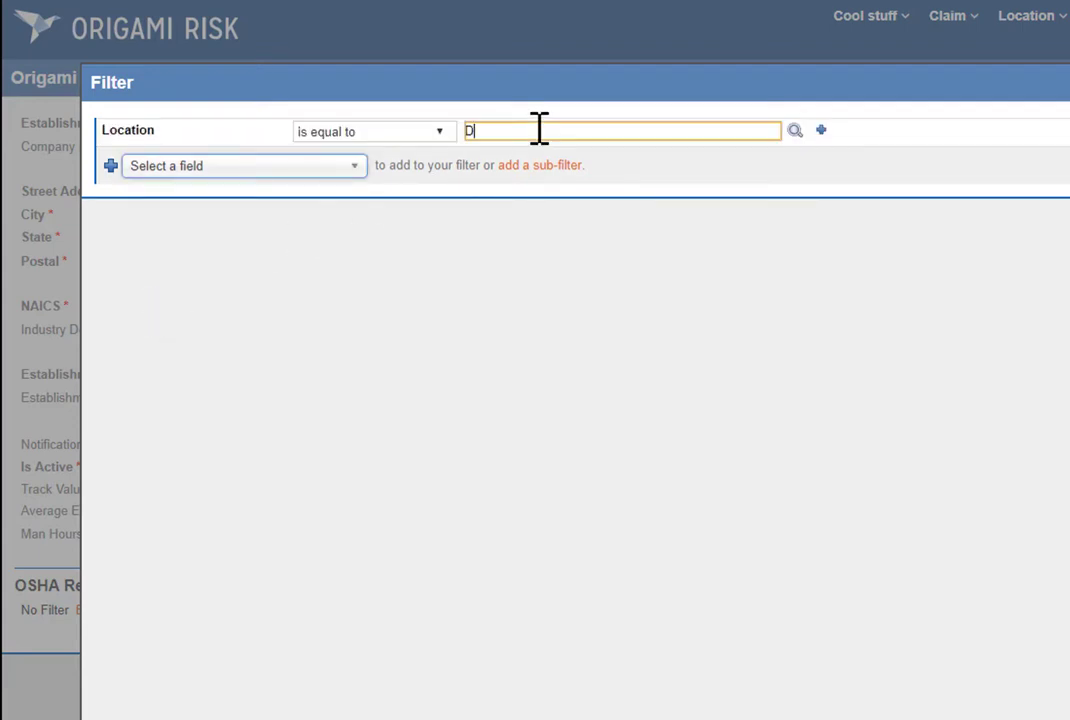
text(en)
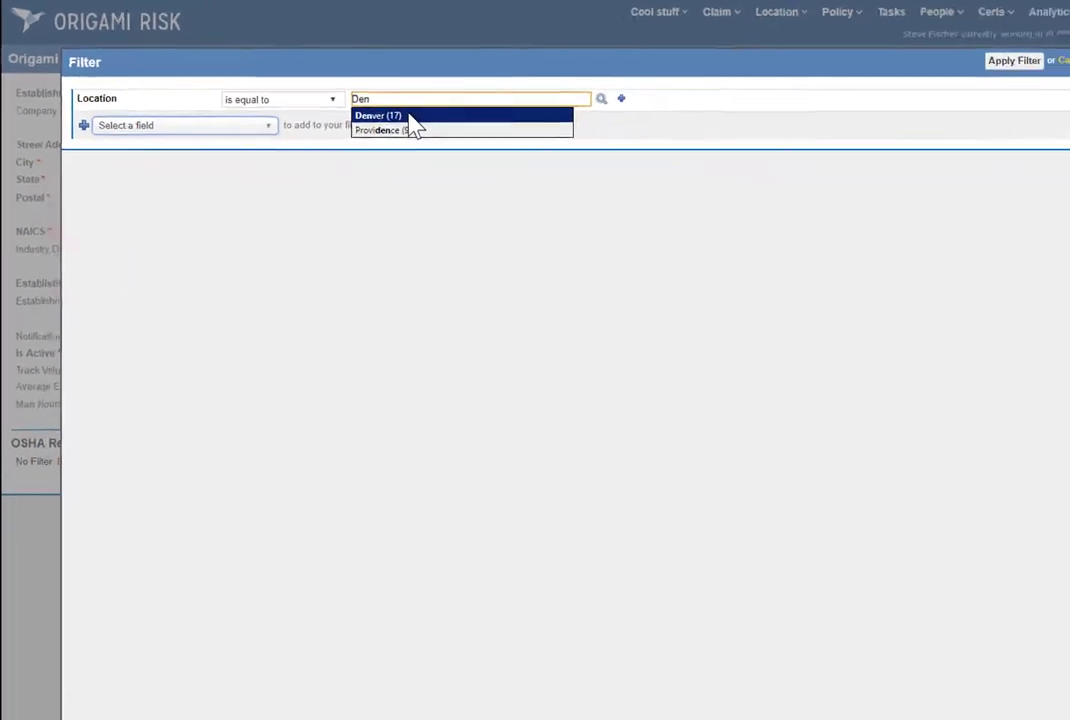
click(408, 116)
click(1014, 60)
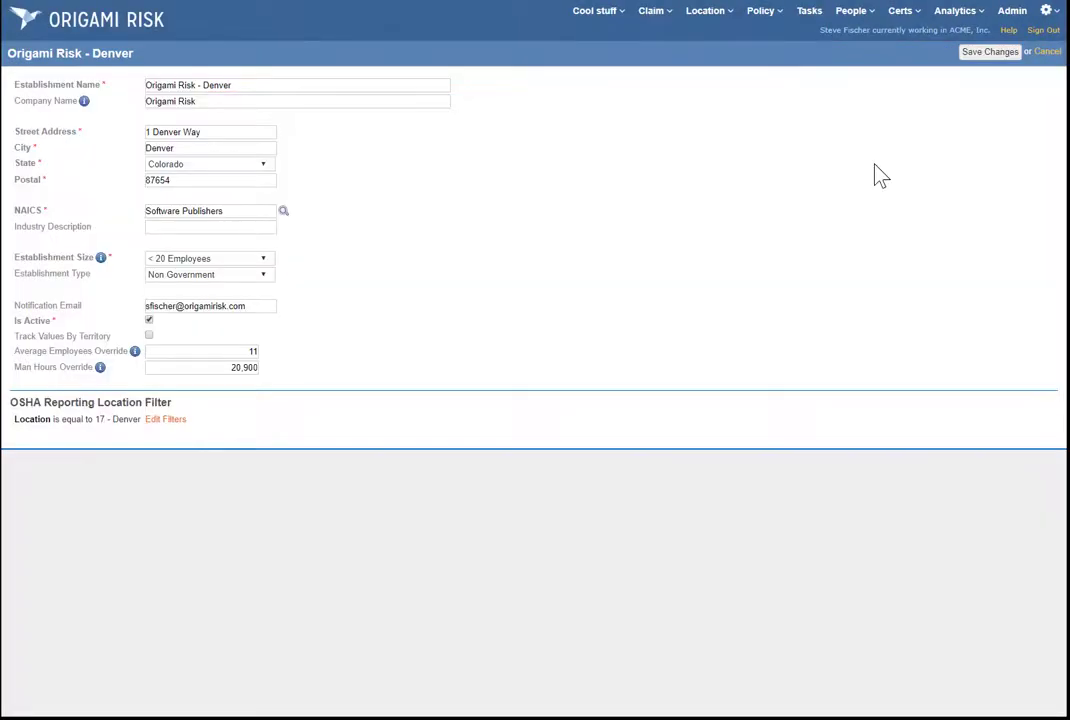
click(974, 55)
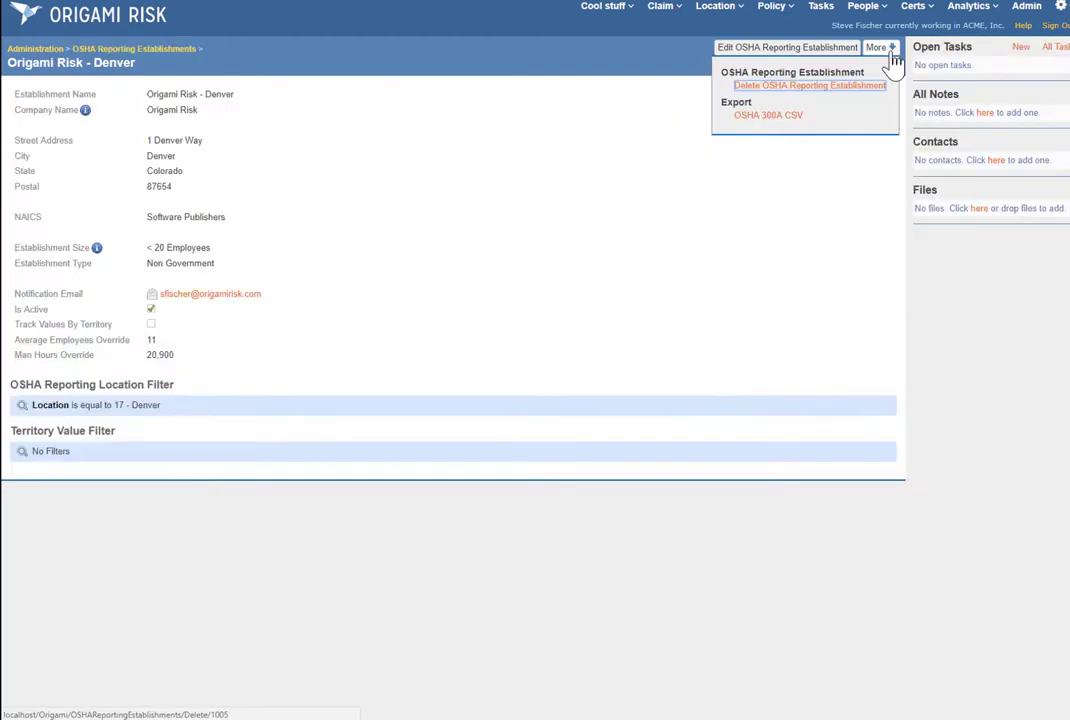
Export the Denver establishment's OSHA 300A CSV and return to the establishments list
click(806, 117)
click(168, 49)
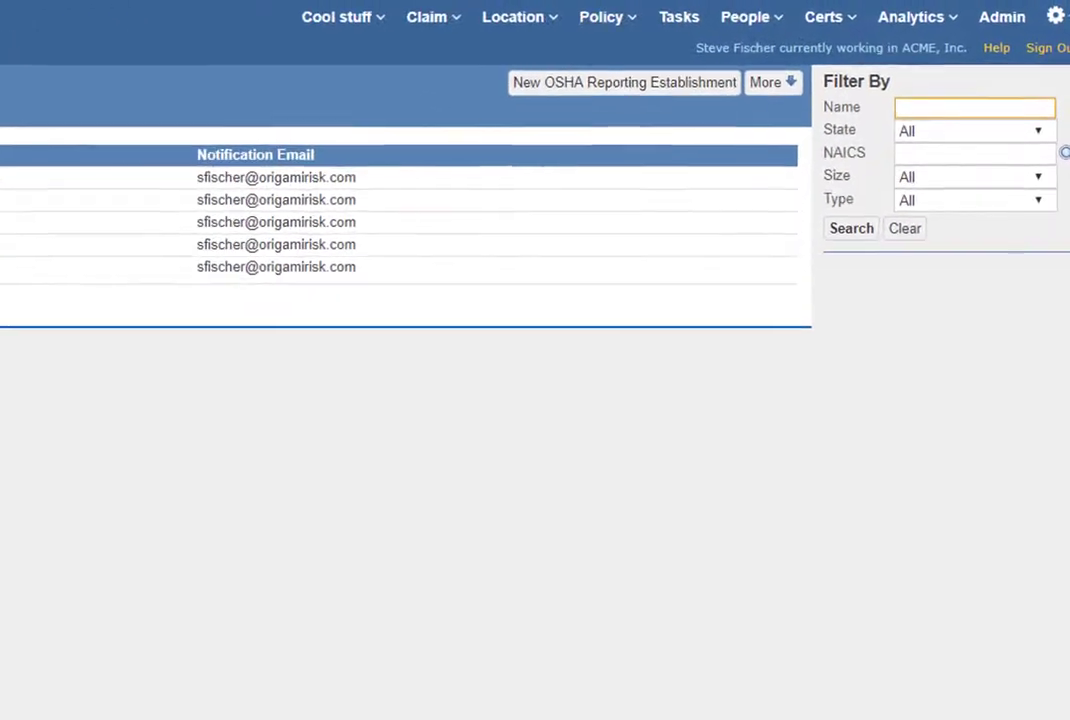
Validate the establishments' OSHA 300A data, then download the 300A summary as CSV
click(778, 88)
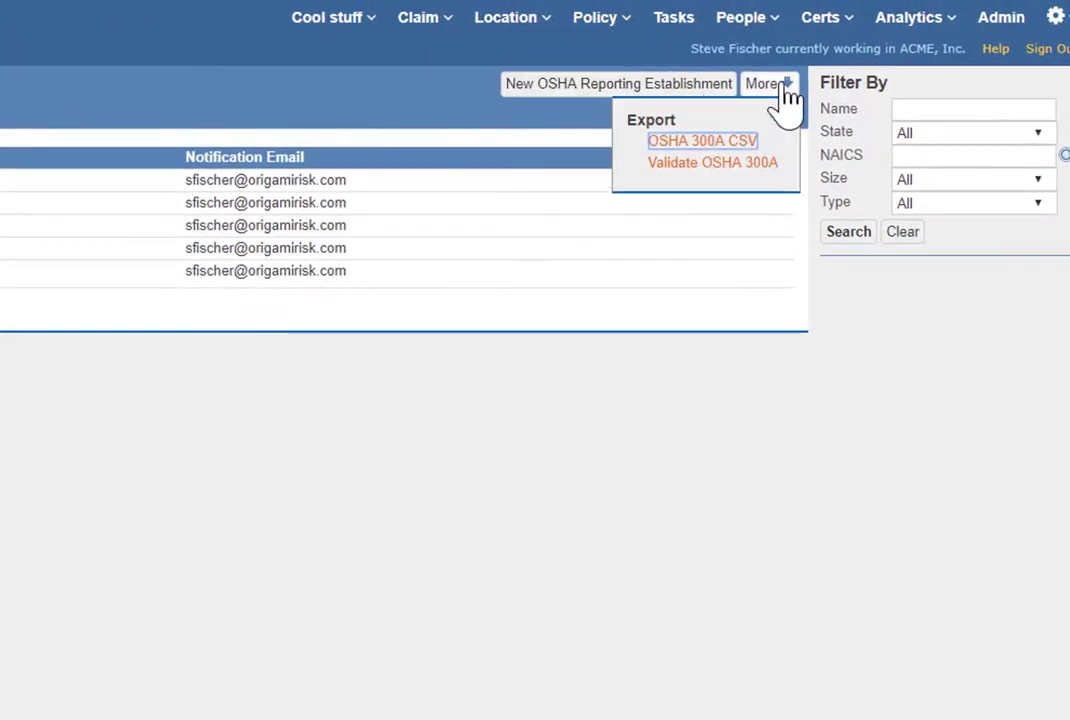
click(700, 168)
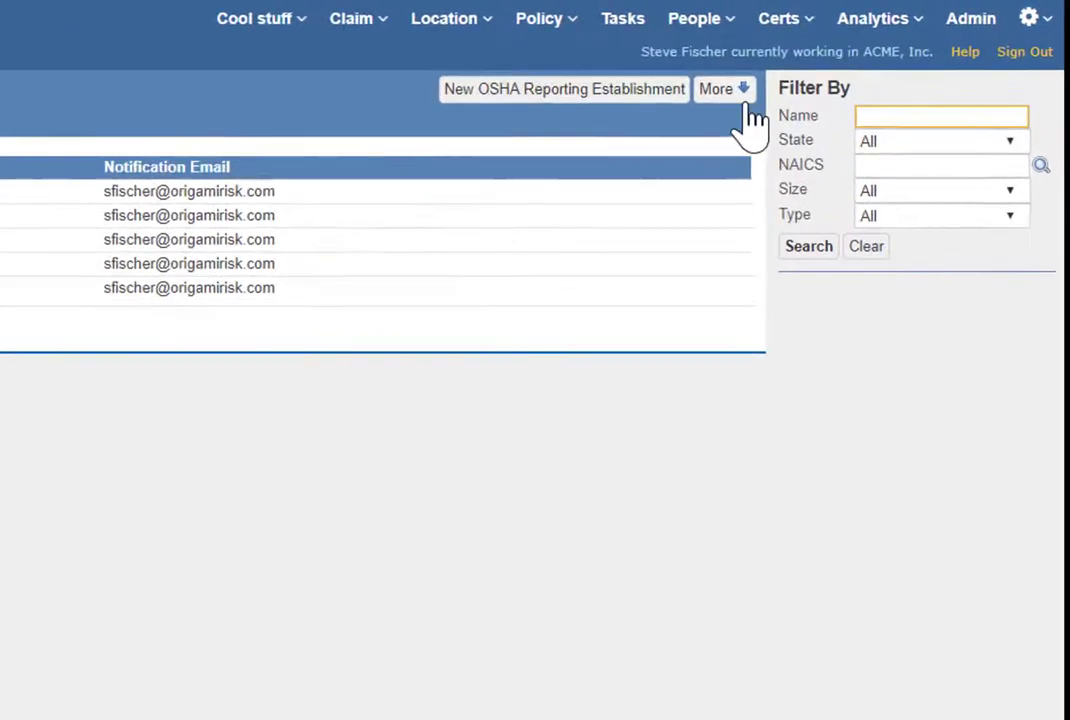
click(742, 98)
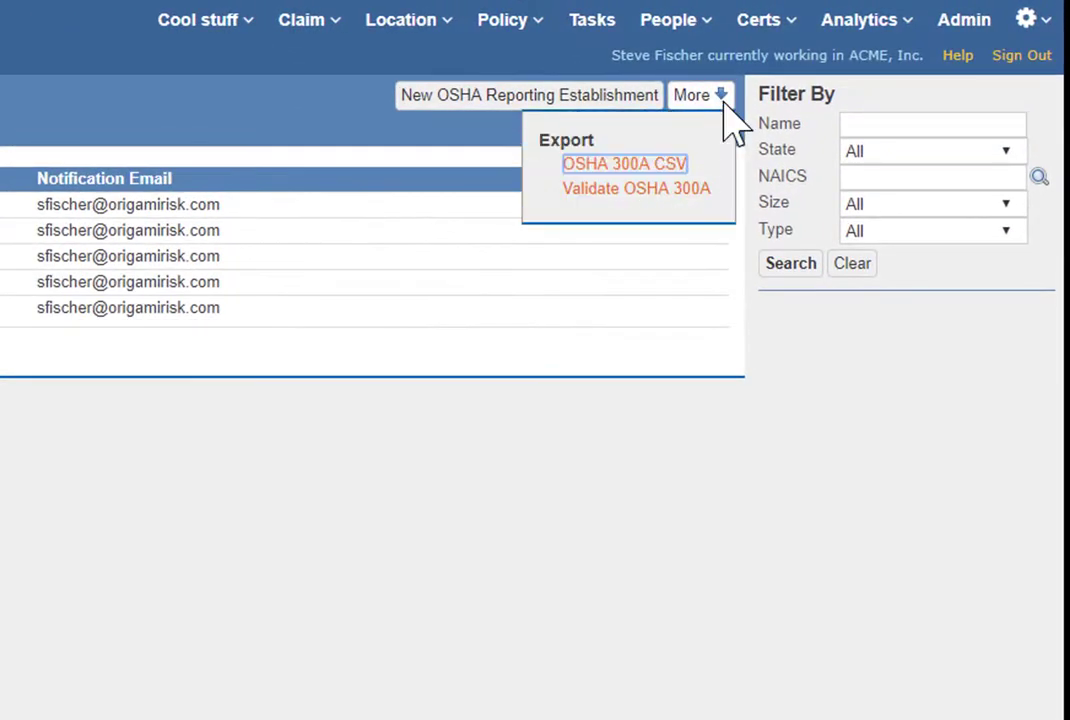
click(636, 165)
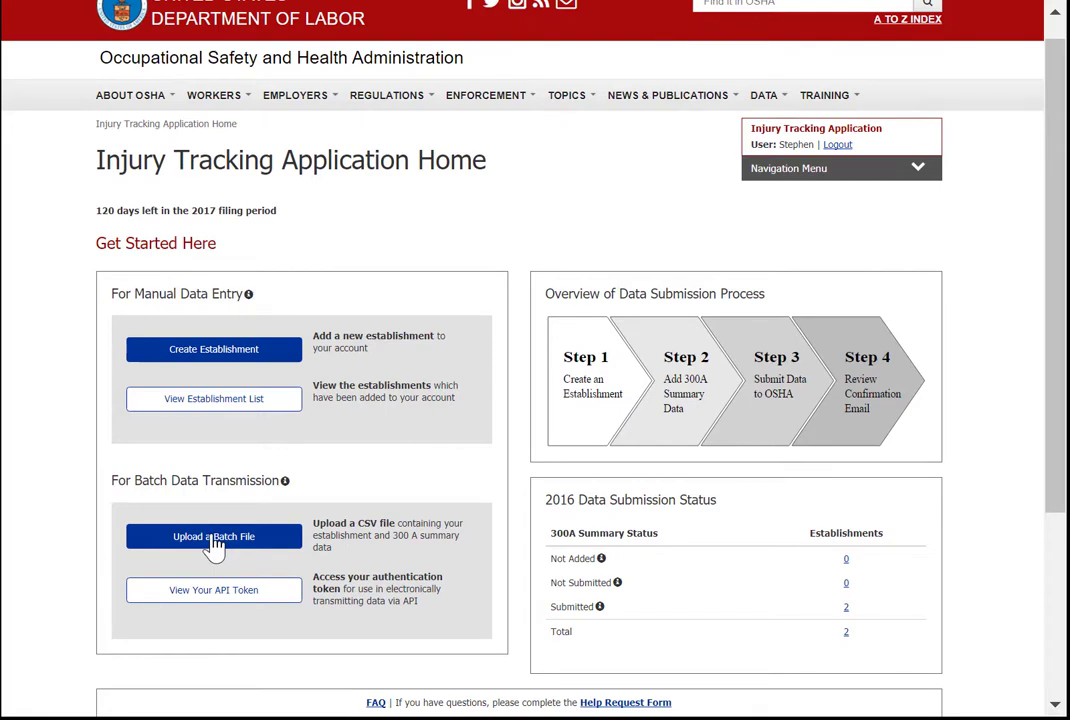
Choose OSHA300A (3).csv for a batch upload and tick the certification box
click(213, 540)
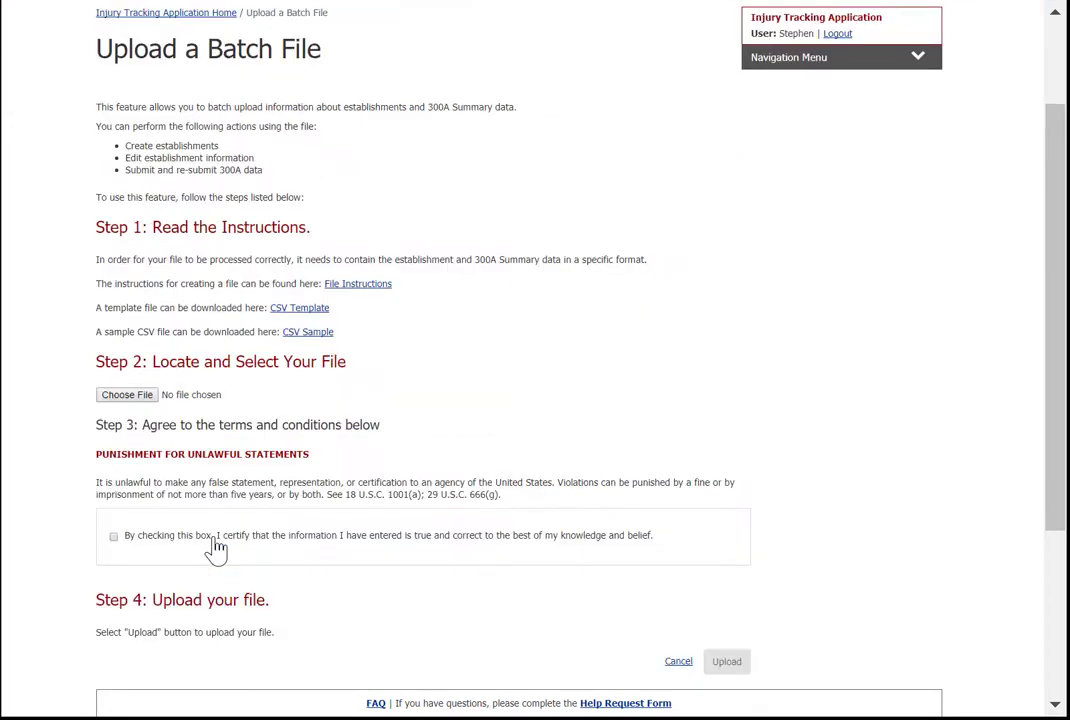
click(124, 396)
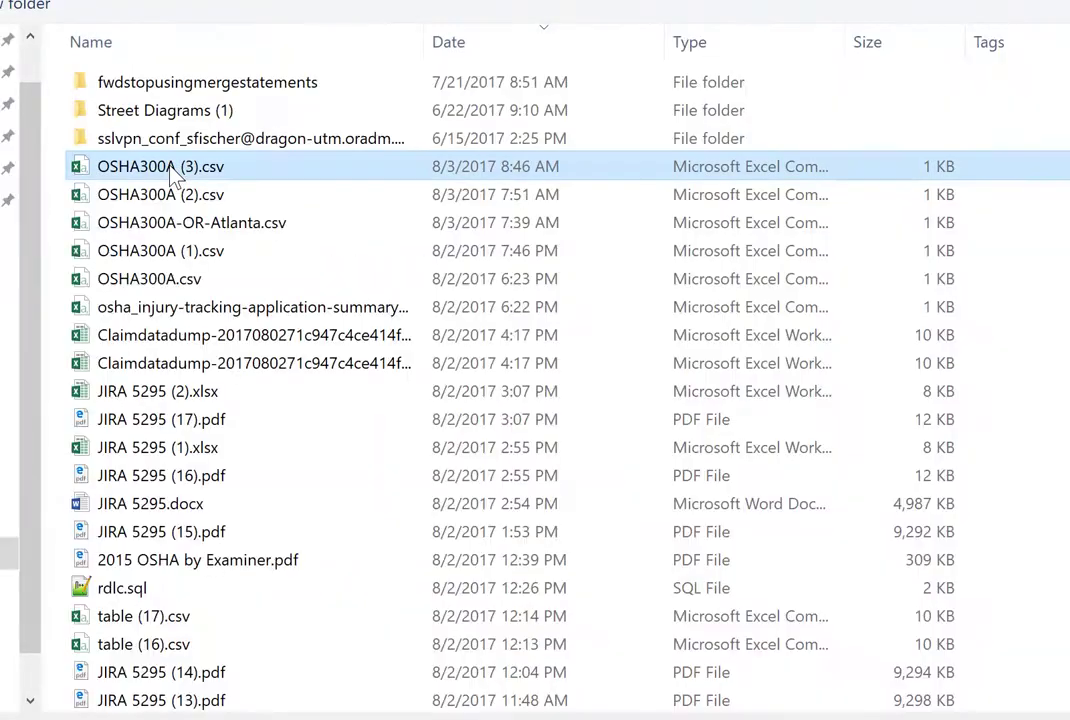
double_click(171, 170)
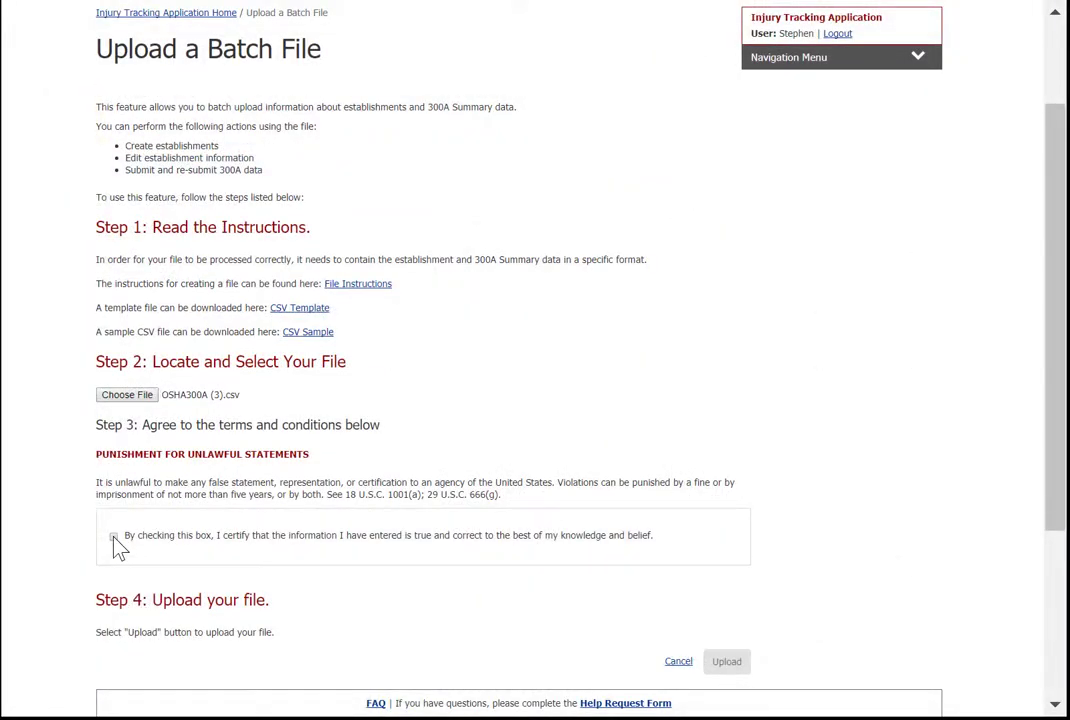
click(114, 538)
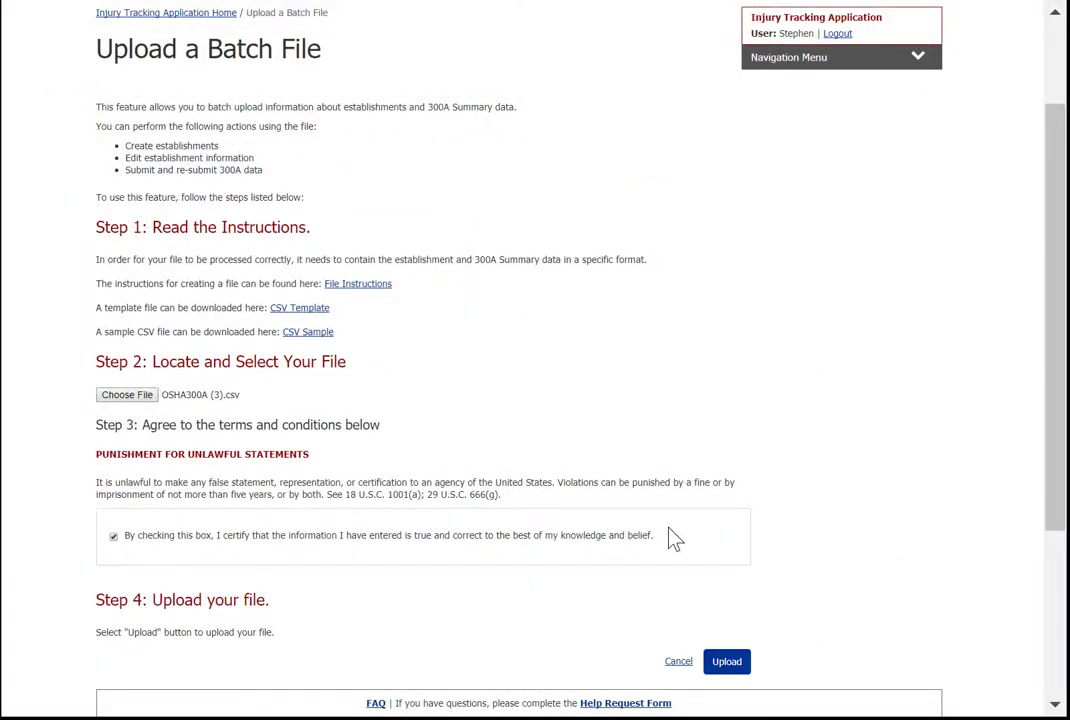